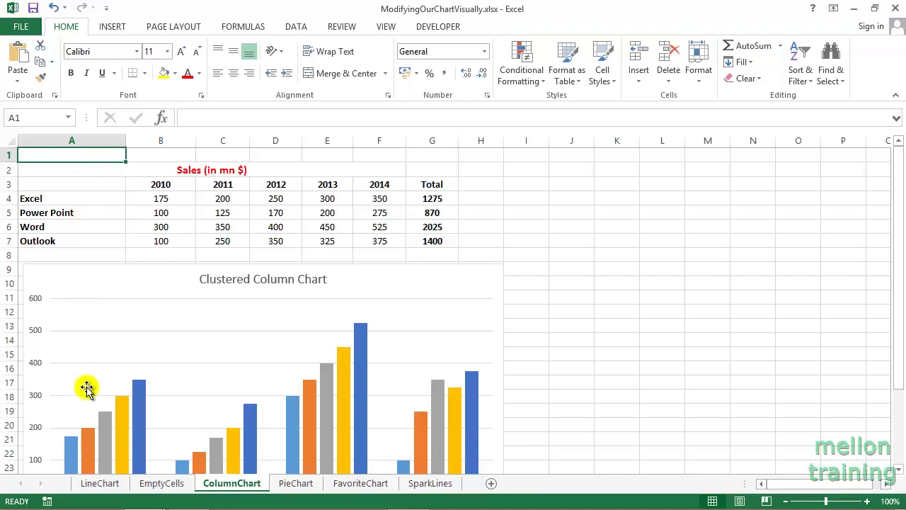
- Switch to the LineChart sheet showing 2010–2014 sales for Excel, Power Point, Word and Outlook
{"action": "left_click", "coordinate": [101, 483]}
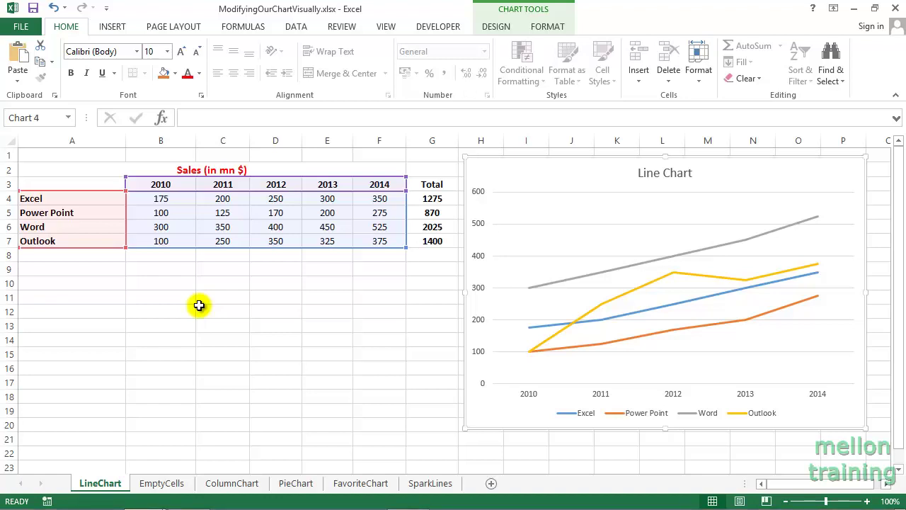
{"action": "left_click_drag", "start_coordinate": [405, 247], "coordinate": [353, 247]}
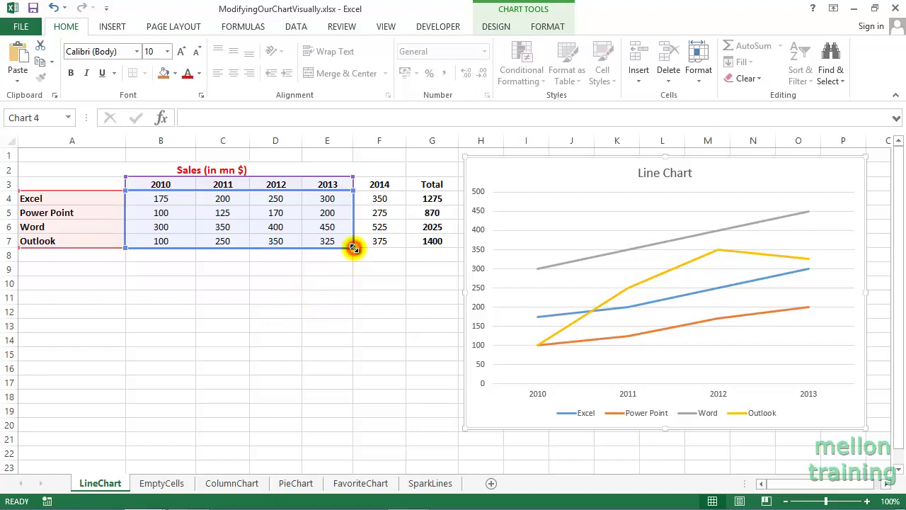
{"action": "left_click_drag", "start_coordinate": [354, 248], "coordinate": [354, 235]}
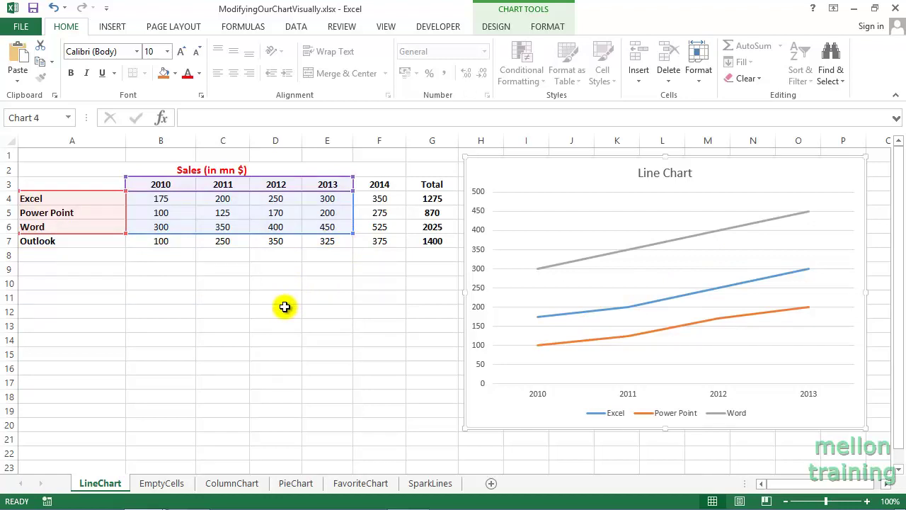
{"action": "left_click", "coordinate": [54, 7]}
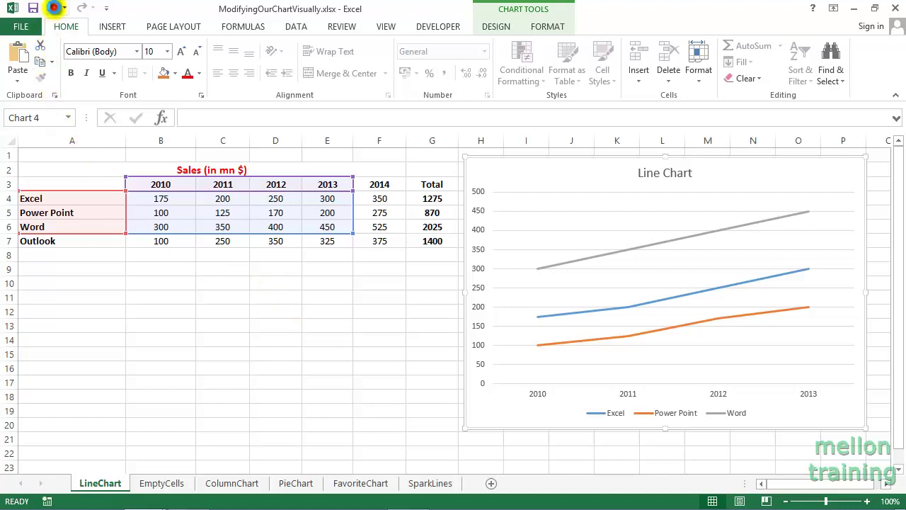
{"action": "left_click", "coordinate": [54, 7]}
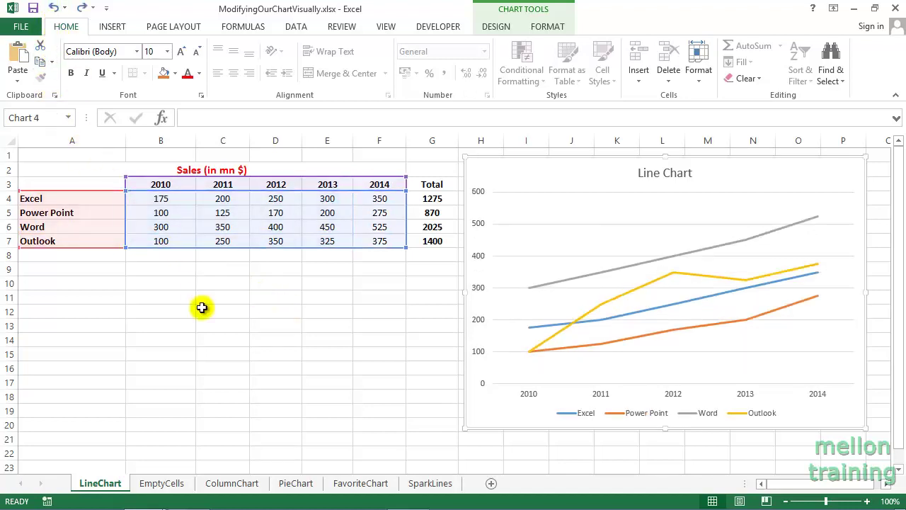
{"action": "left_click", "coordinate": [209, 327]}
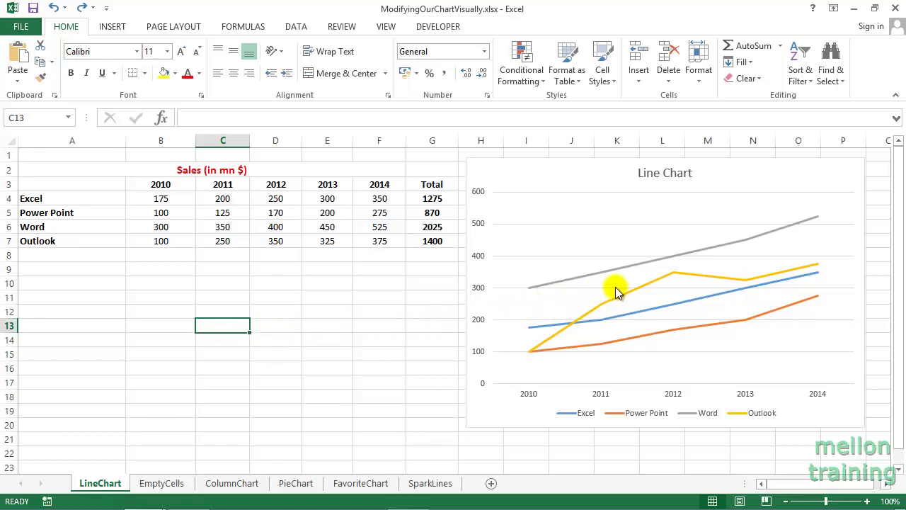
{"action": "left_click", "coordinate": [683, 275]}
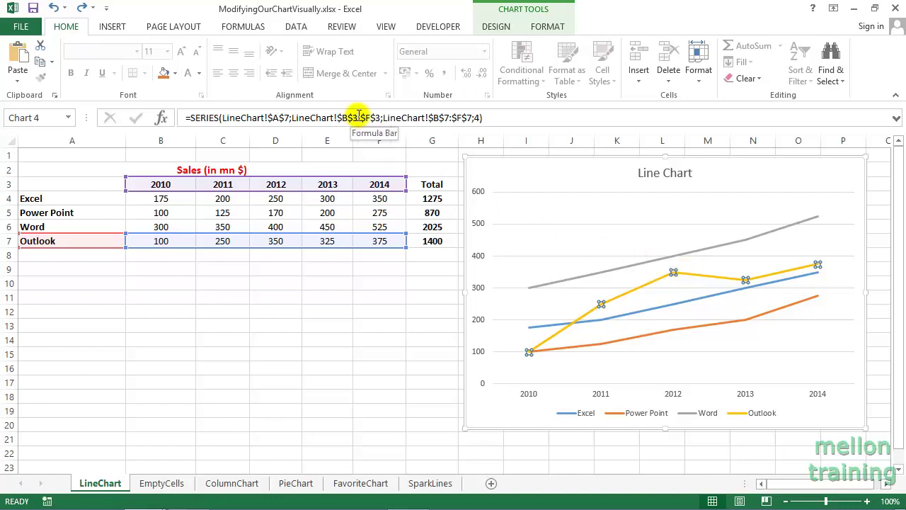
{"action": "left_click", "coordinate": [360, 118]}
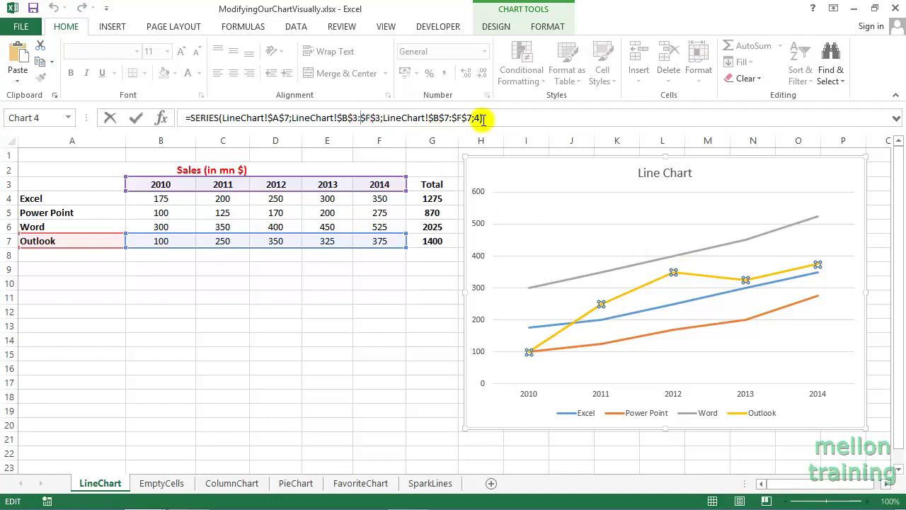
{"action": "left_click_drag", "start_coordinate": [509, 120], "coordinate": [186, 117]}
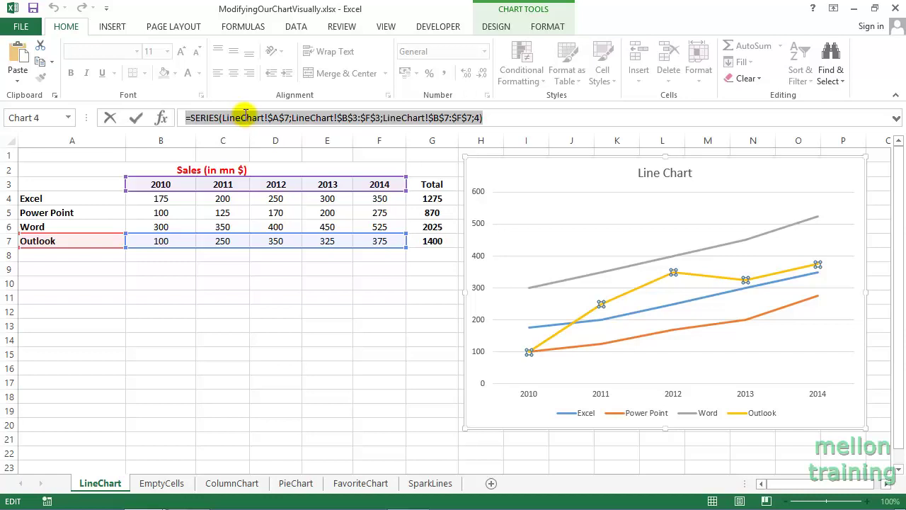
{"action": "left_click", "coordinate": [621, 298]}
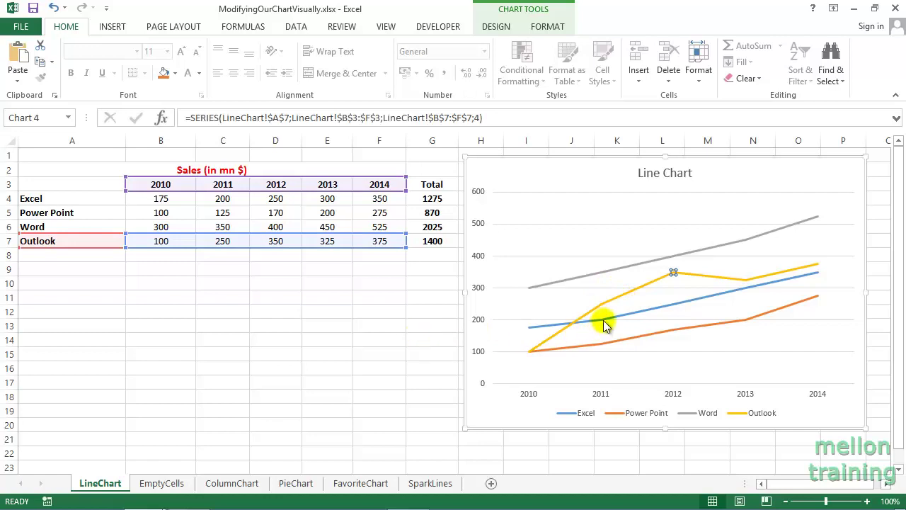
{"action": "left_click", "coordinate": [611, 299]}
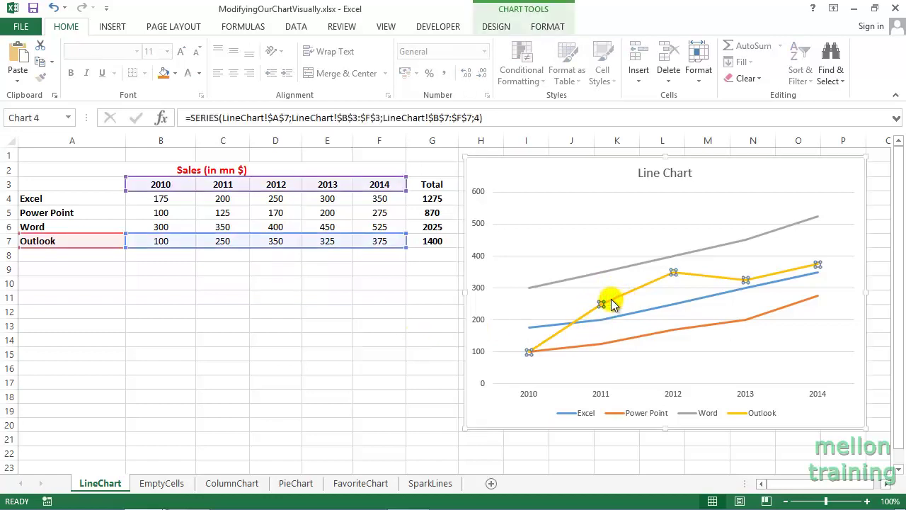
{"action": "key", "text": "Delete"}
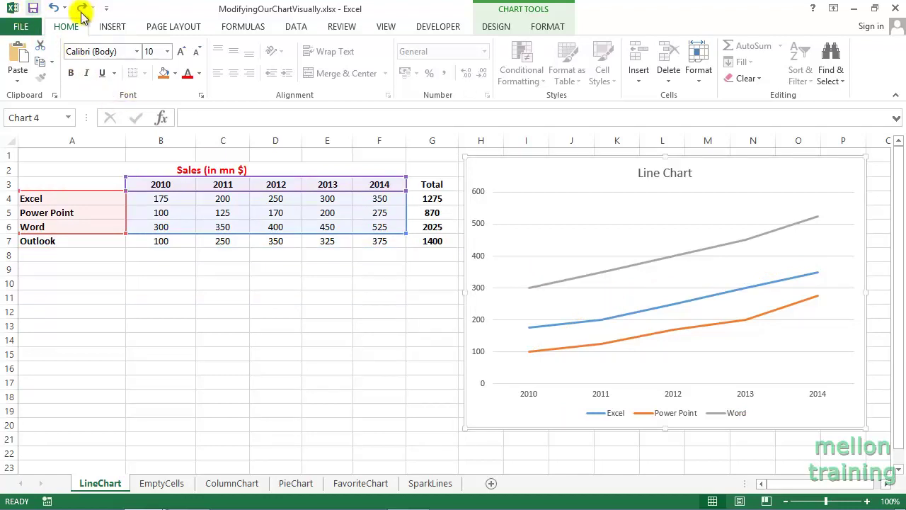
{"action": "left_click", "coordinate": [53, 8]}
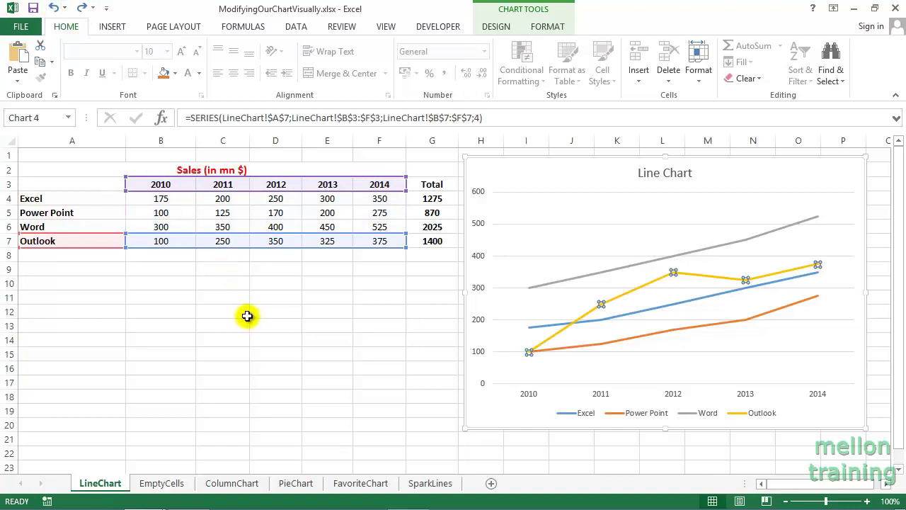
{"action": "left_click", "coordinate": [127, 292]}
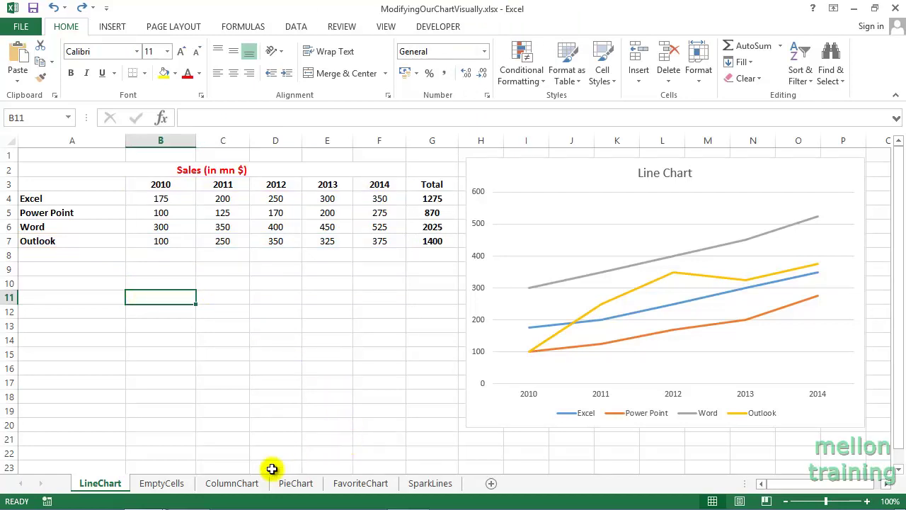
- On the EmptyCells sheet, open Select Data Source from the Outlook series' context menu
{"action": "left_click", "coordinate": [161, 483]}
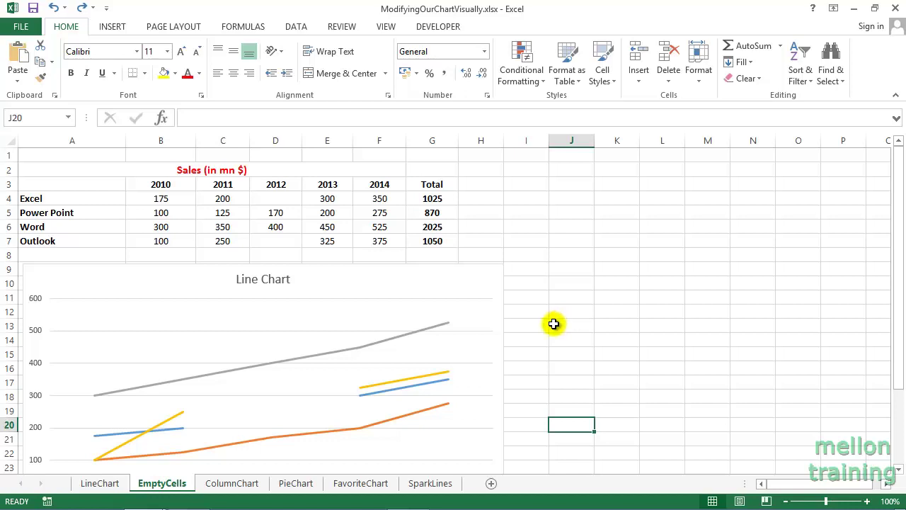
{"action": "right_click", "coordinate": [413, 380]}
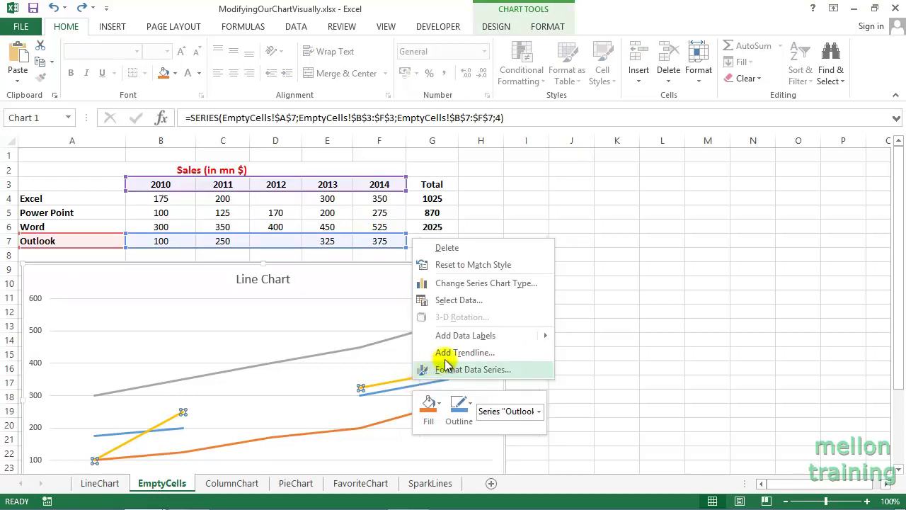
{"action": "left_click", "coordinate": [466, 303]}
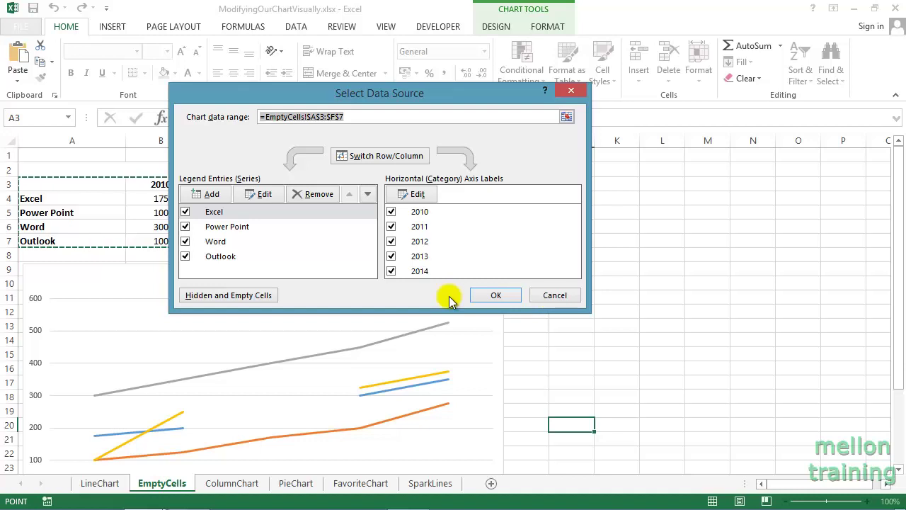
- Set the chart's empty cells to show as Zero, then deselect the chart by clicking J20
{"action": "left_click", "coordinate": [227, 302]}
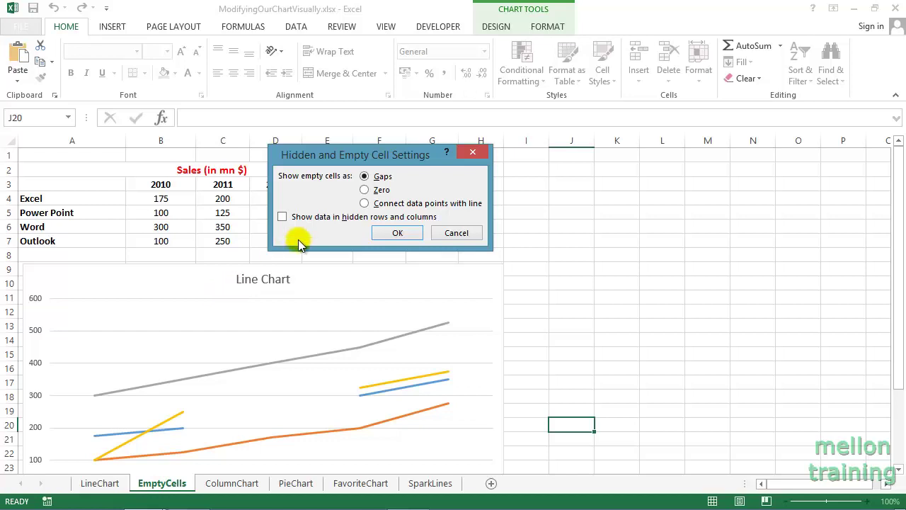
{"action": "left_click", "coordinate": [366, 190]}
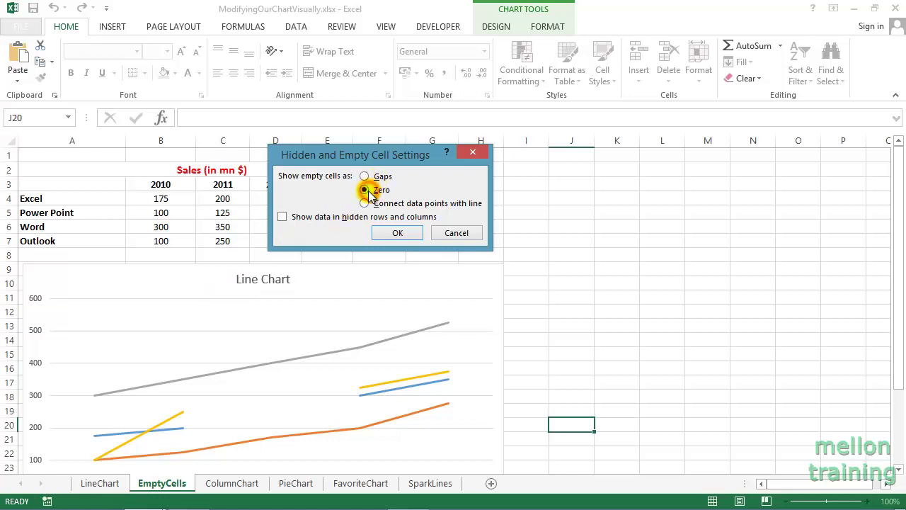
{"action": "left_click", "coordinate": [392, 230]}
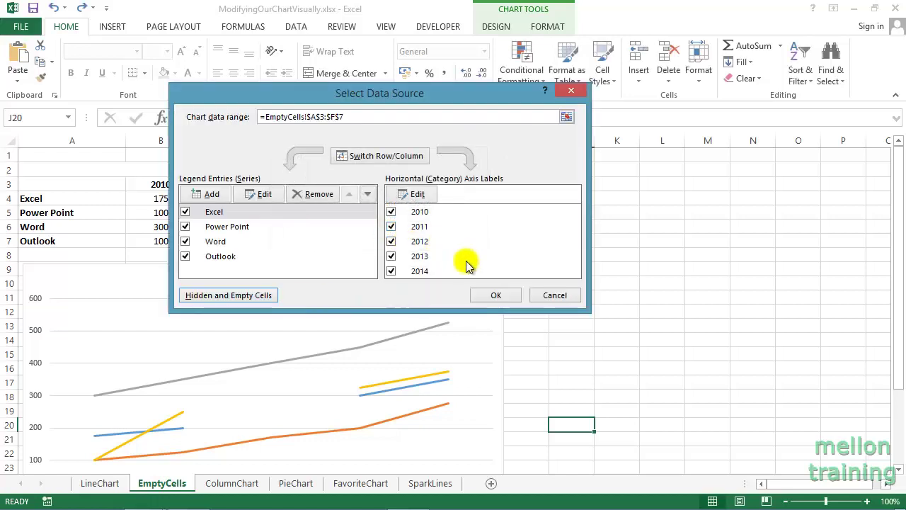
{"action": "left_click", "coordinate": [497, 295]}
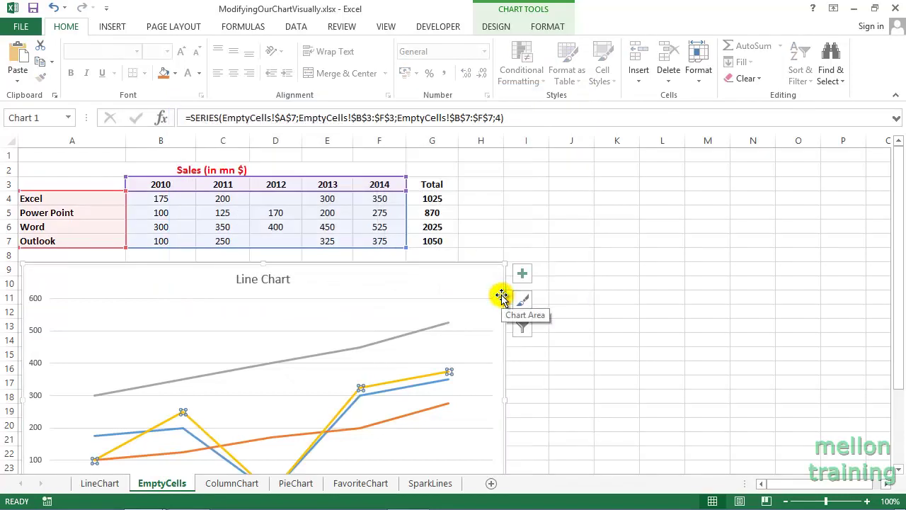
{"action": "scroll", "coordinate": [586, 332], "scroll_direction": "down", "scroll_amount": 1}
{"action": "scroll", "coordinate": [587, 332], "scroll_direction": "down", "scroll_amount": 1}
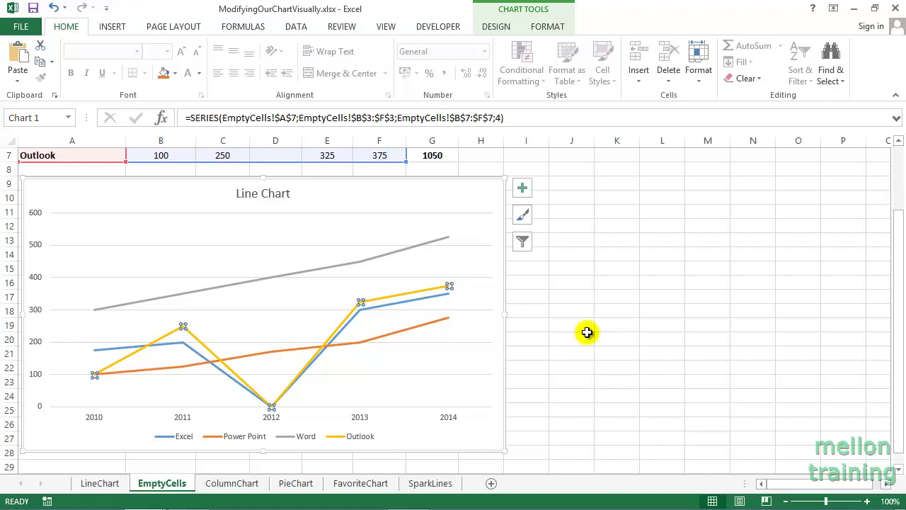
{"action": "left_click", "coordinate": [587, 332]}
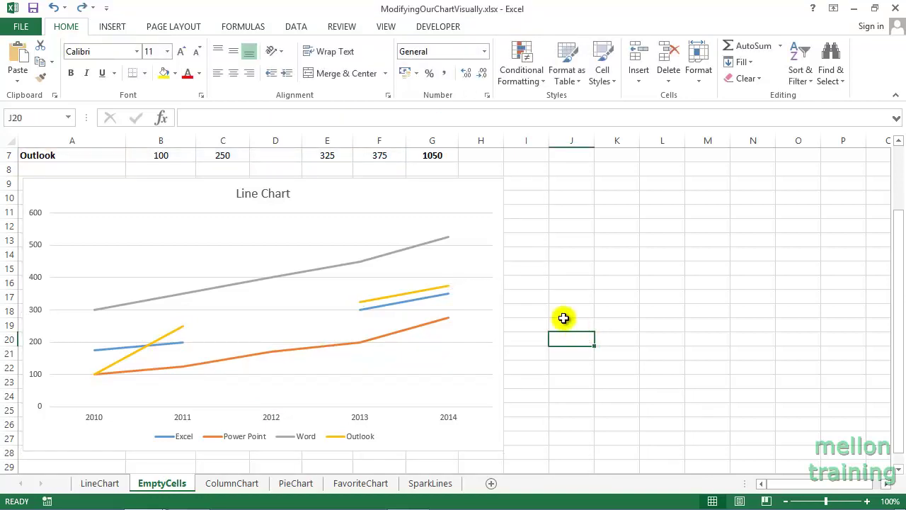
- Set the chart's empty cells to 'Connect data points with line' so 2012 lines run continuously
{"action": "right_click", "coordinate": [470, 190]}
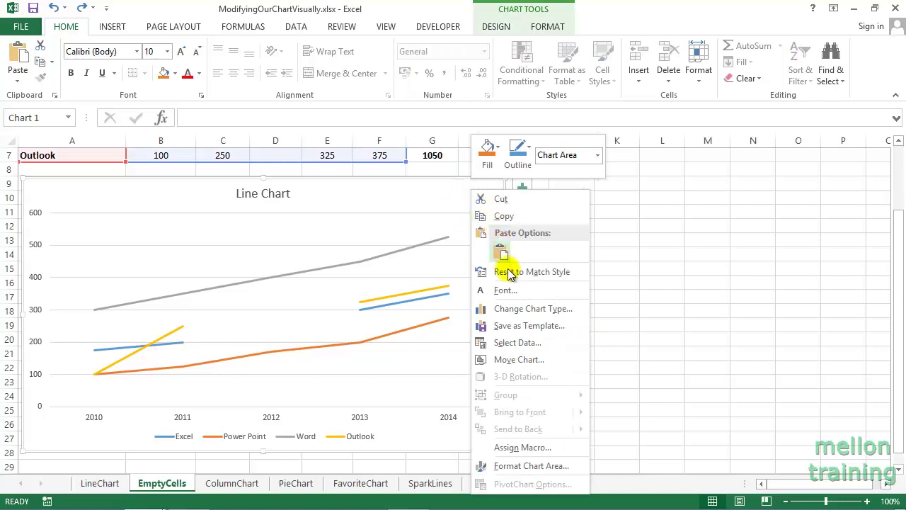
{"action": "left_click", "coordinate": [520, 341]}
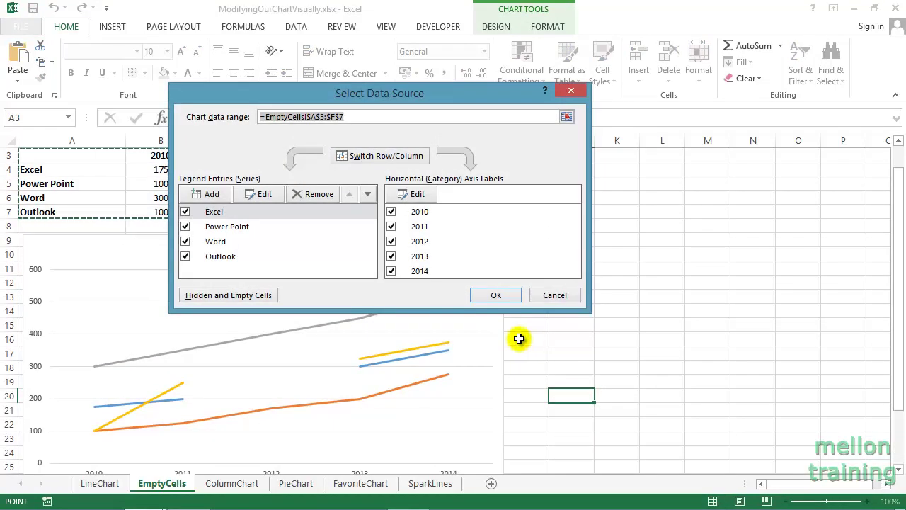
{"action": "left_click", "coordinate": [240, 295]}
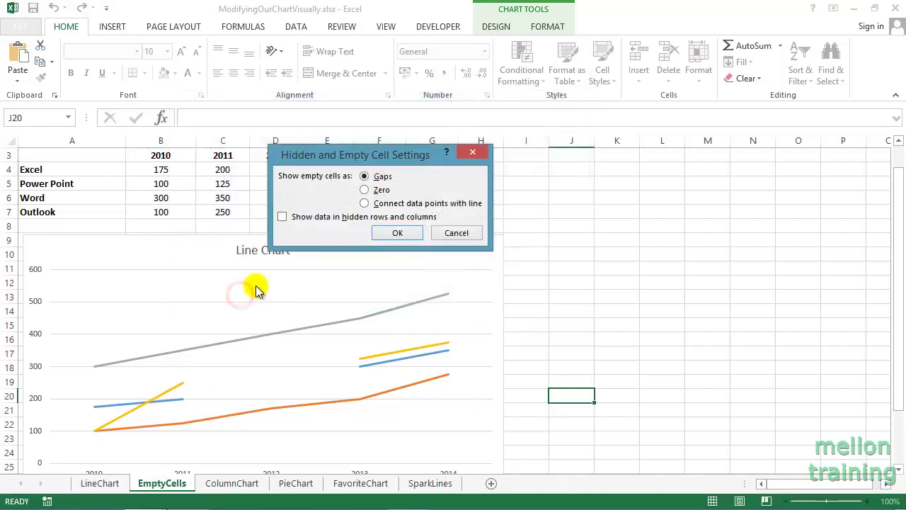
{"action": "left_click", "coordinate": [364, 203]}
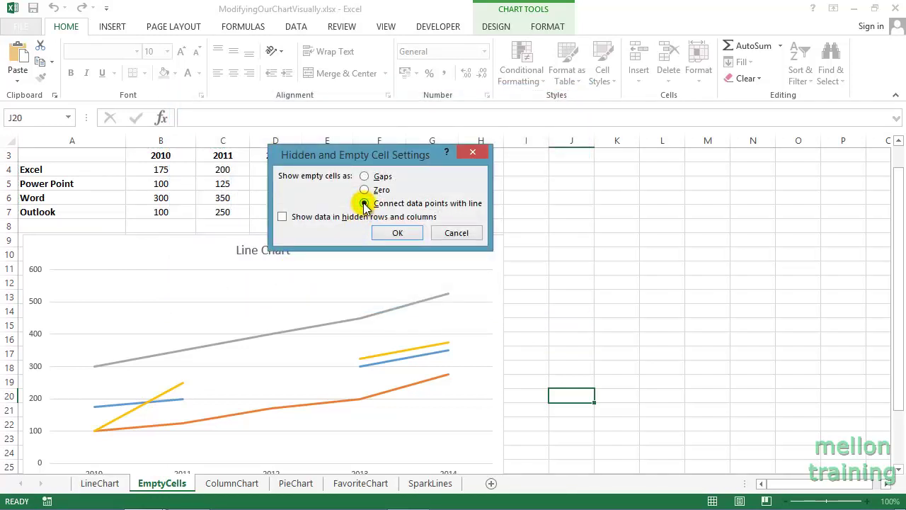
{"action": "left_click", "coordinate": [394, 232]}
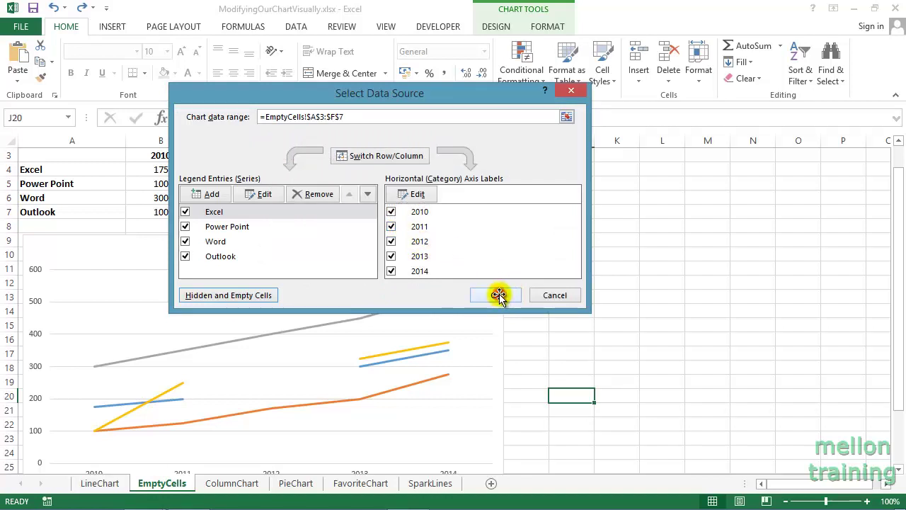
{"action": "left_click", "coordinate": [504, 296]}
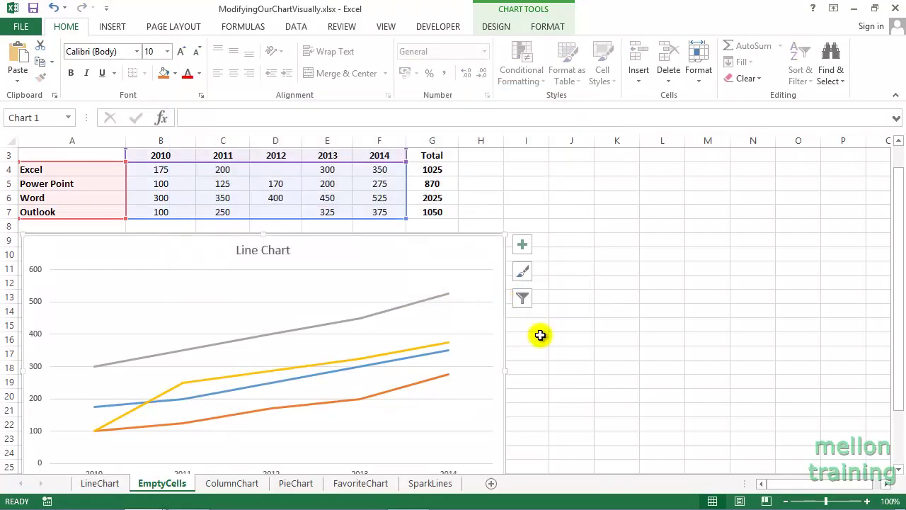